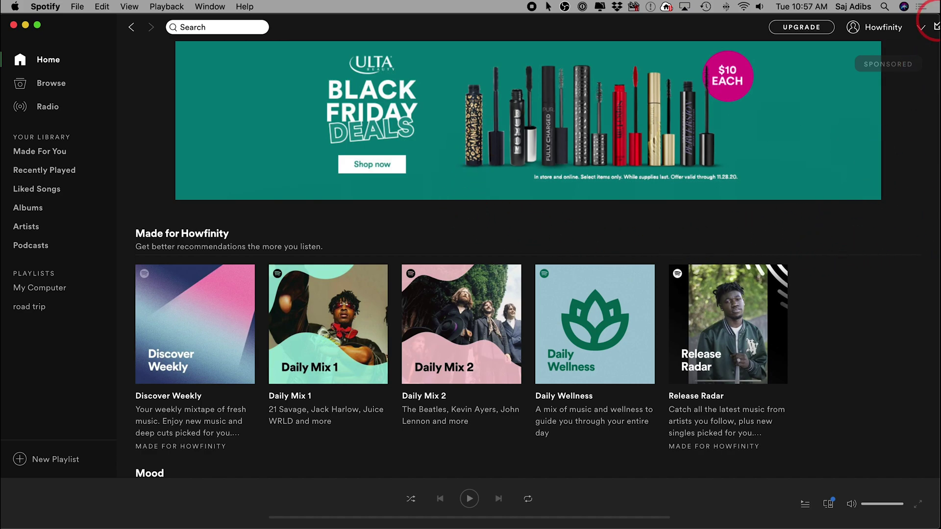
Open Spotify's Settings page from the account dropdown in the top-right corner.
click(923, 36)
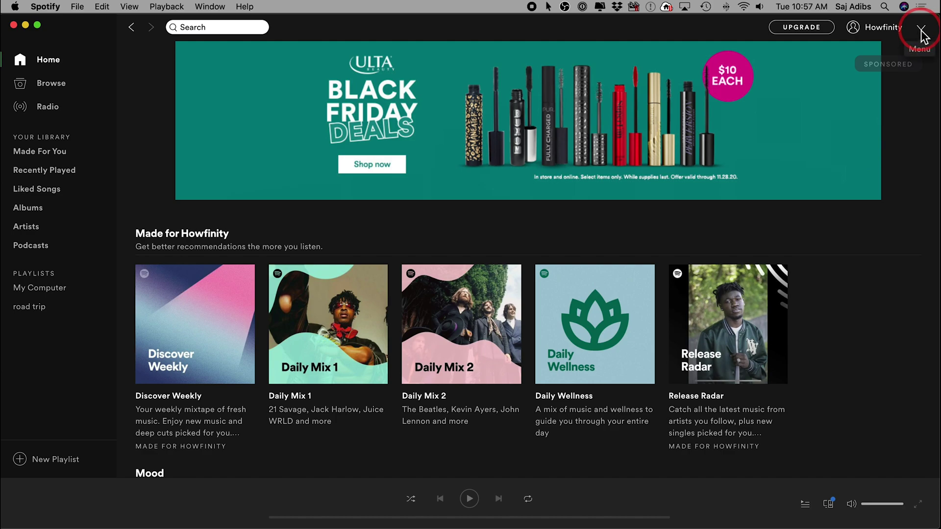
click(924, 36)
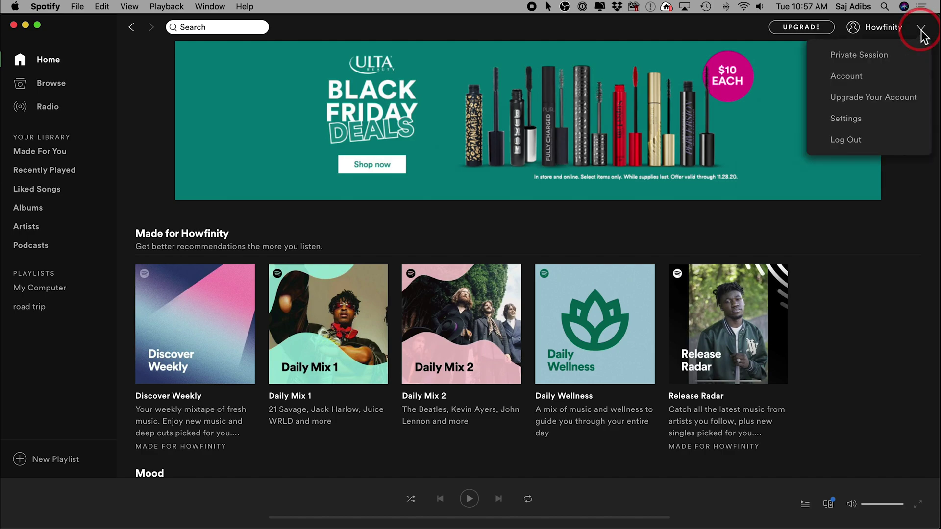
click(850, 121)
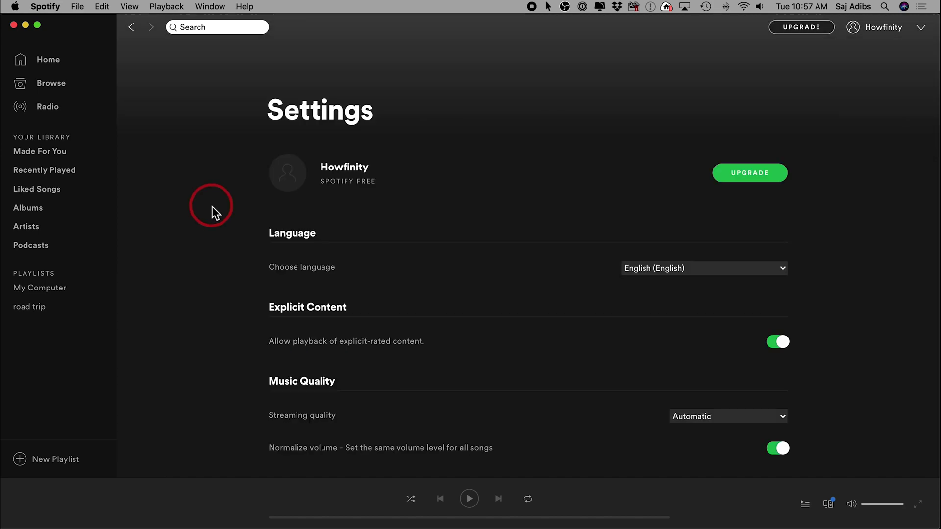
scroll(215, 206, down, 2)
scroll(215, 206, down, 5)
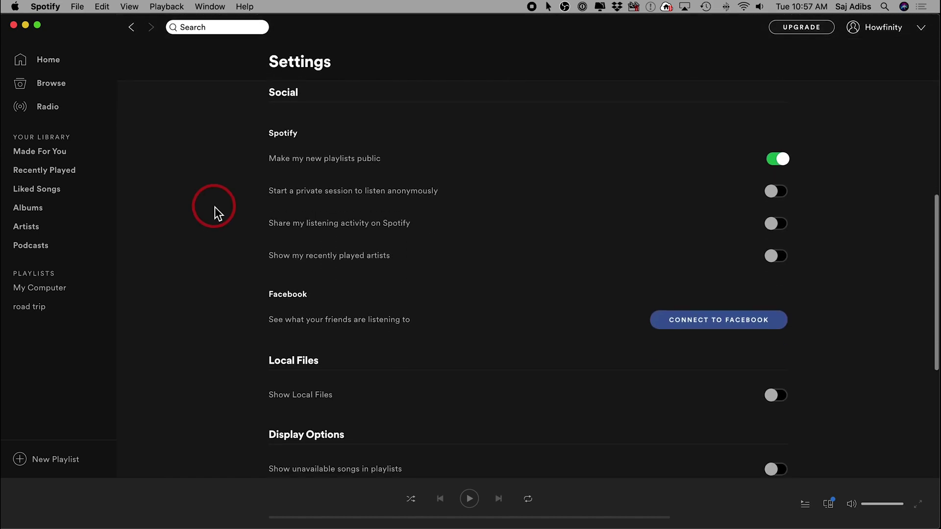
scroll(214, 206, down, 1)
scroll(215, 207, down, 1)
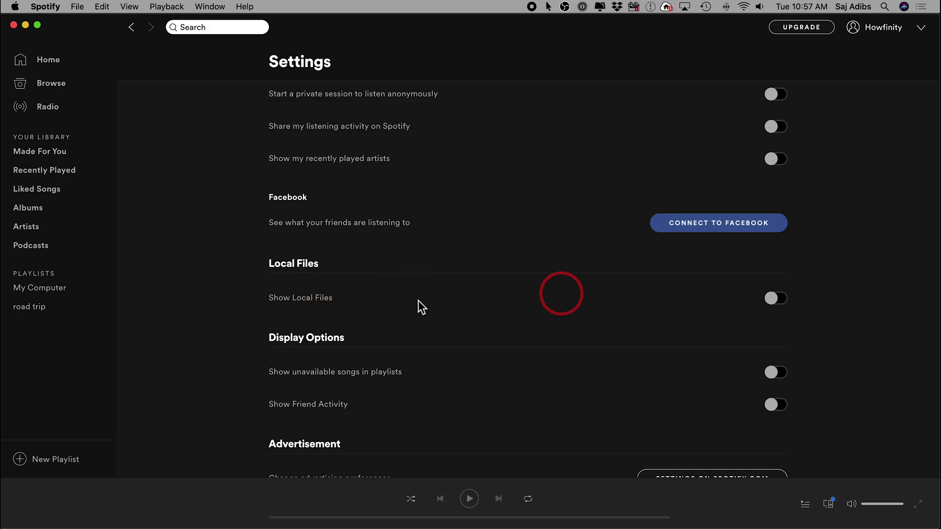
click(773, 301)
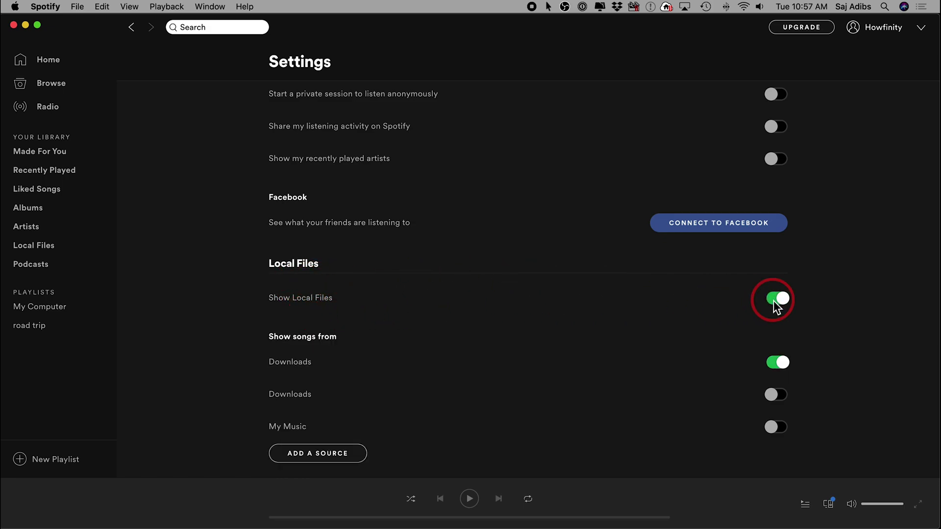
scroll(739, 341, down, 2)
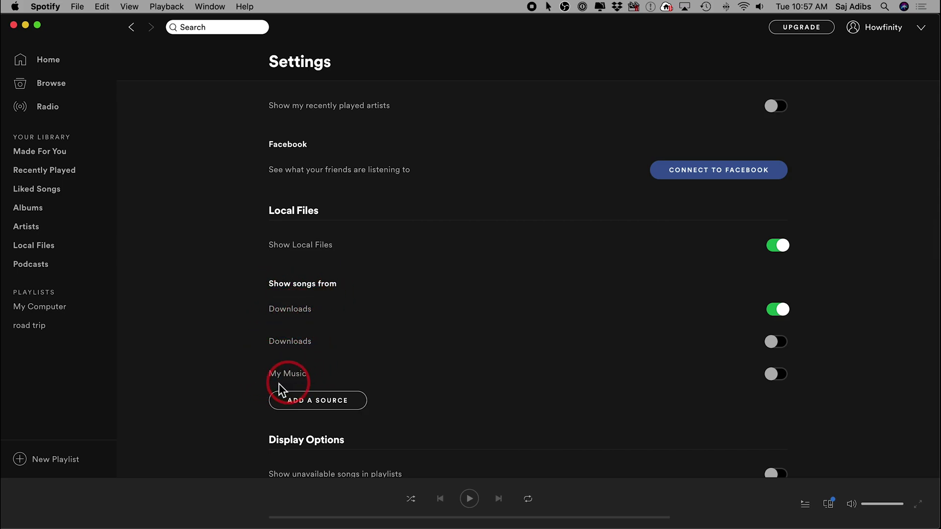
scroll(305, 369, down, 1)
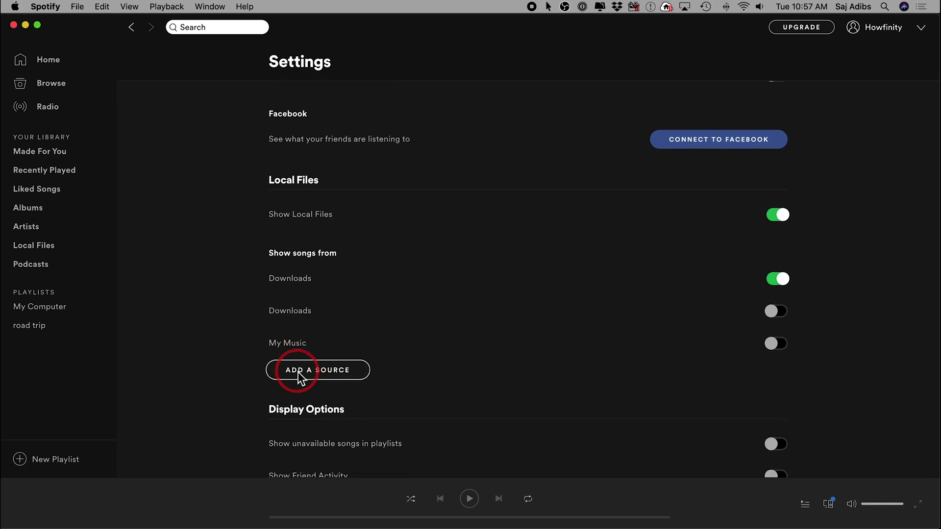
Add the Desktop folder as a new local song source.
click(308, 372)
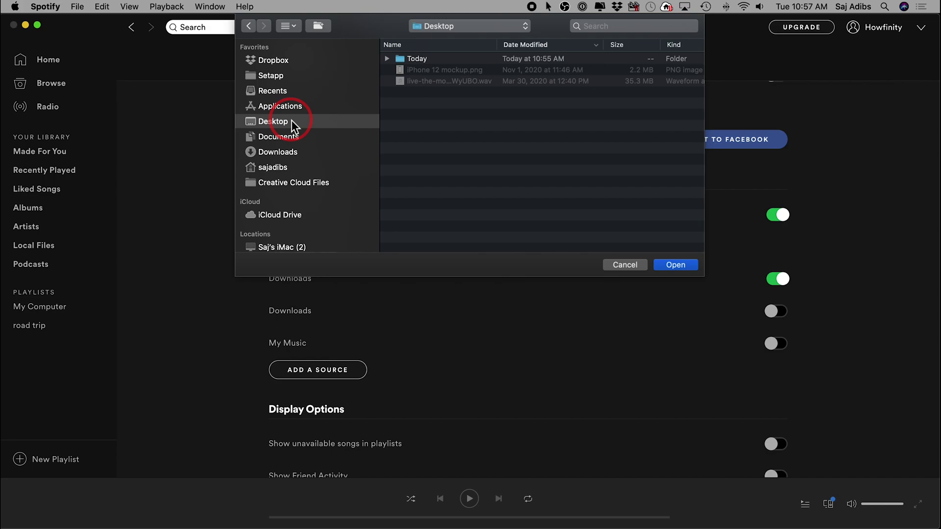
click(674, 266)
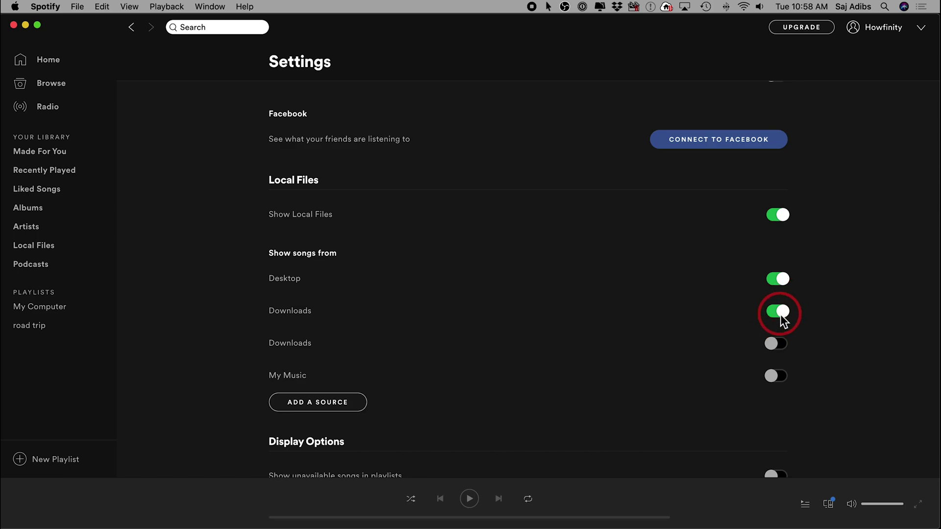
Return to Home and open the Local Files library listing 316 songs.
click(133, 30)
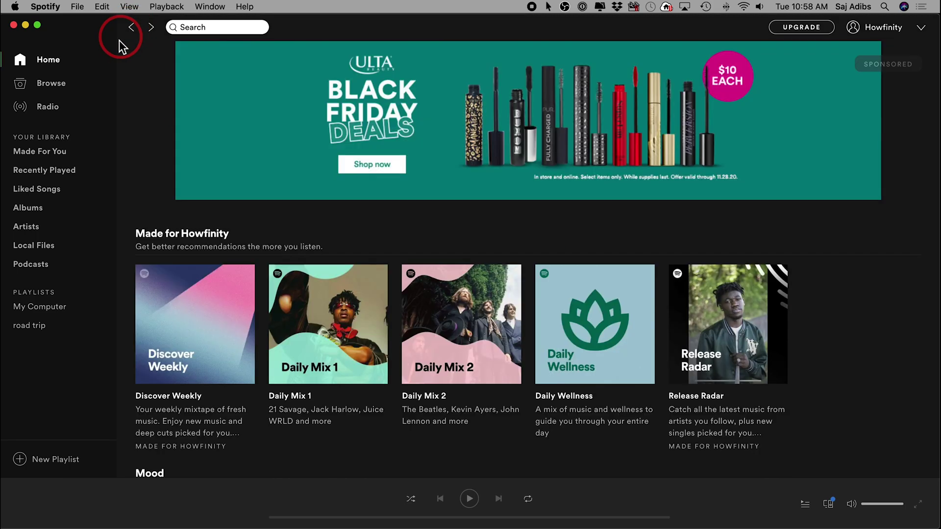
click(28, 251)
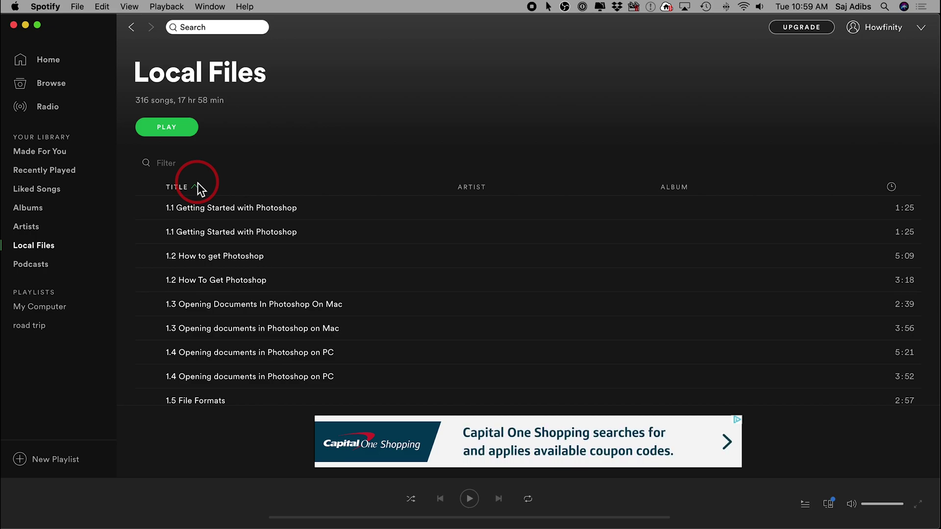
Narrow the window, drop the desktop live-the-moment .wav into Local Files, and filter for 'live'.
drag(938, 151, 840, 156)
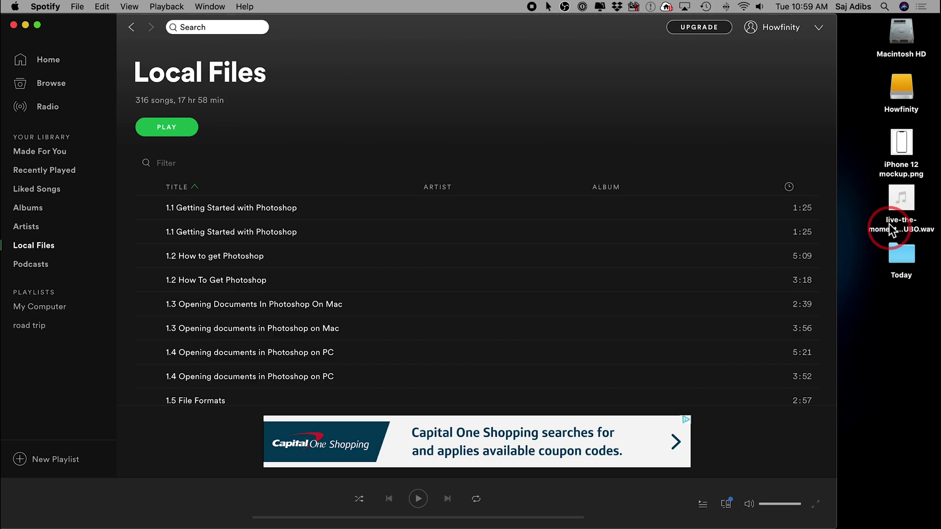
drag(891, 230, 659, 208)
click(151, 169)
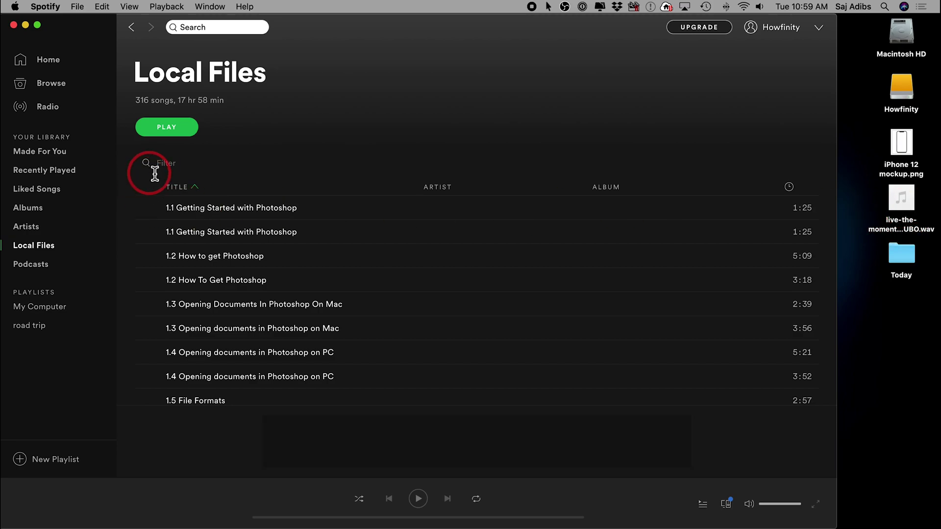
text(li)
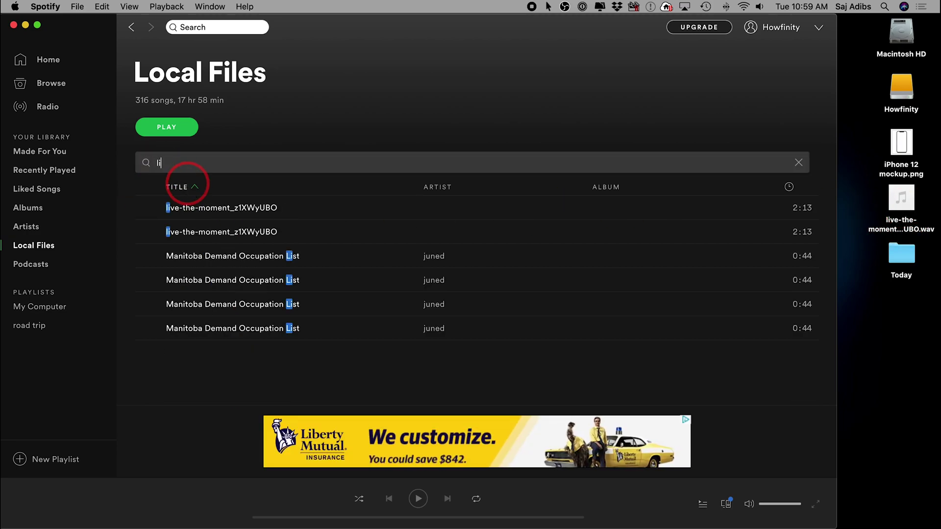
text(ve)
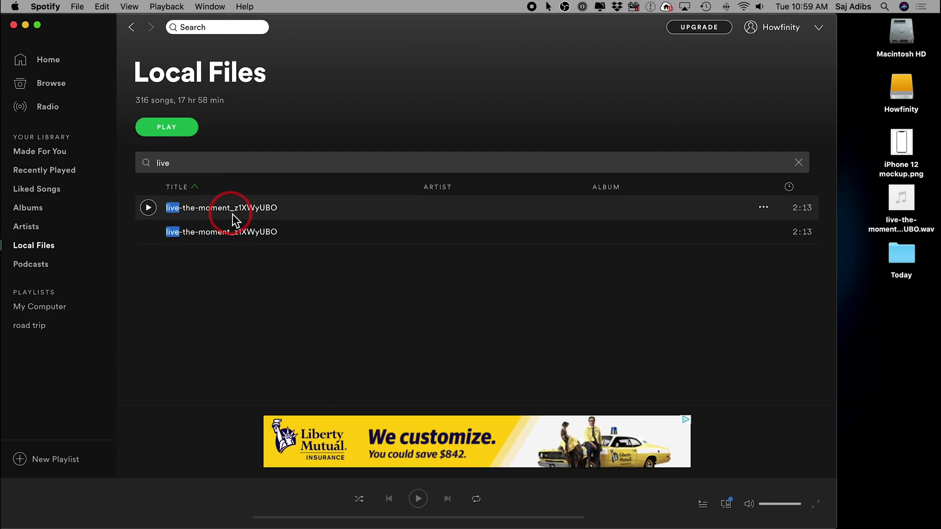
click(901, 208)
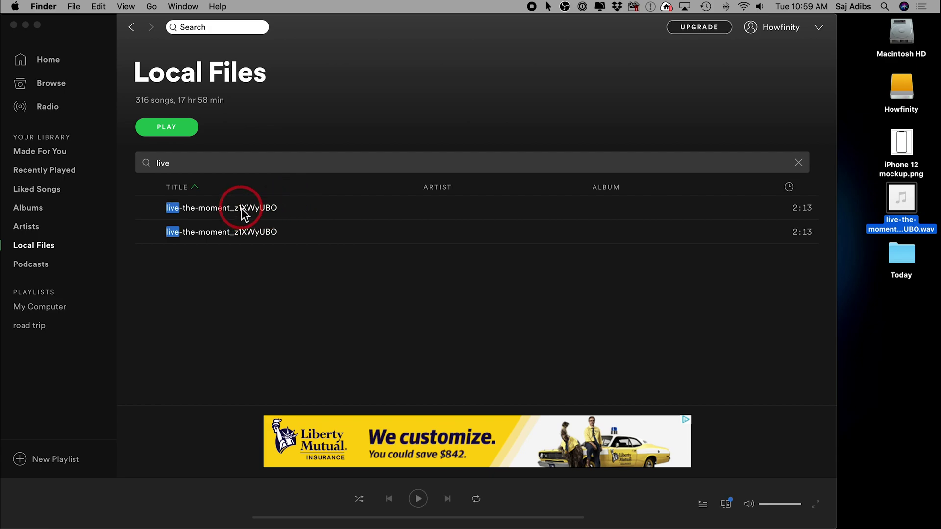
click(224, 212)
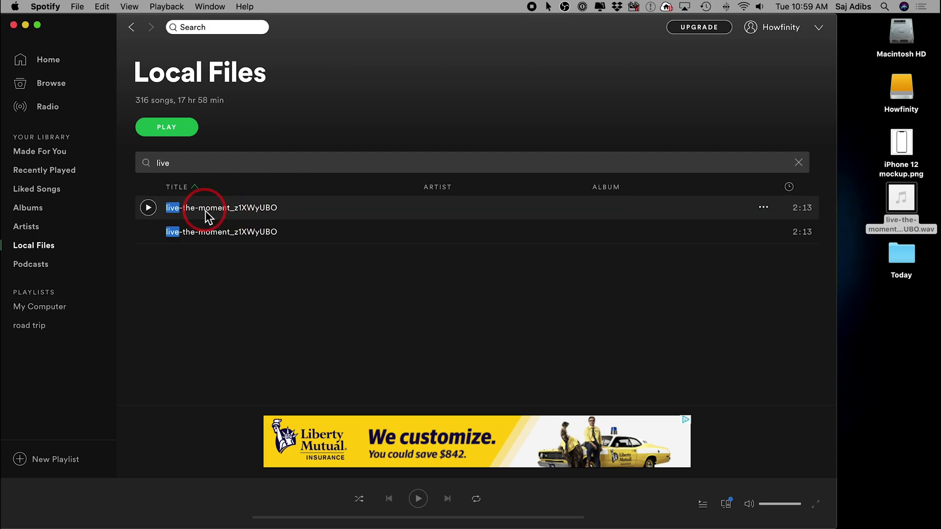
Add live-the-moment_z1XWyUBO to the road trip playlist, then reopen Add to Playlist to verify.
click(763, 208)
click(709, 302)
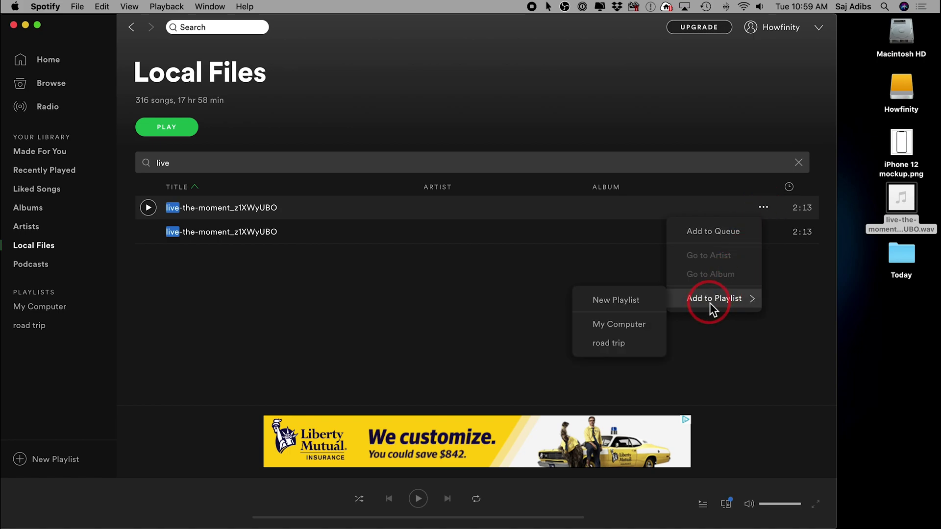
click(614, 345)
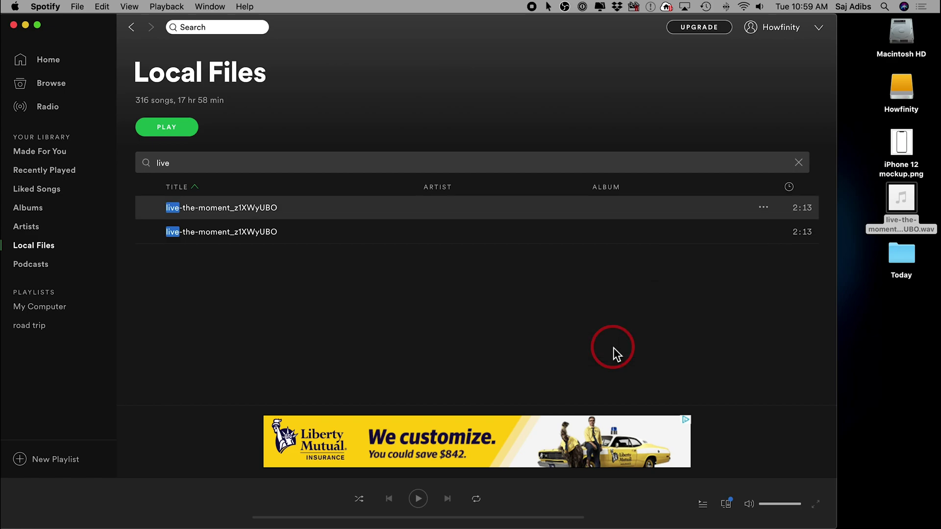
mouse_move(470, 207)
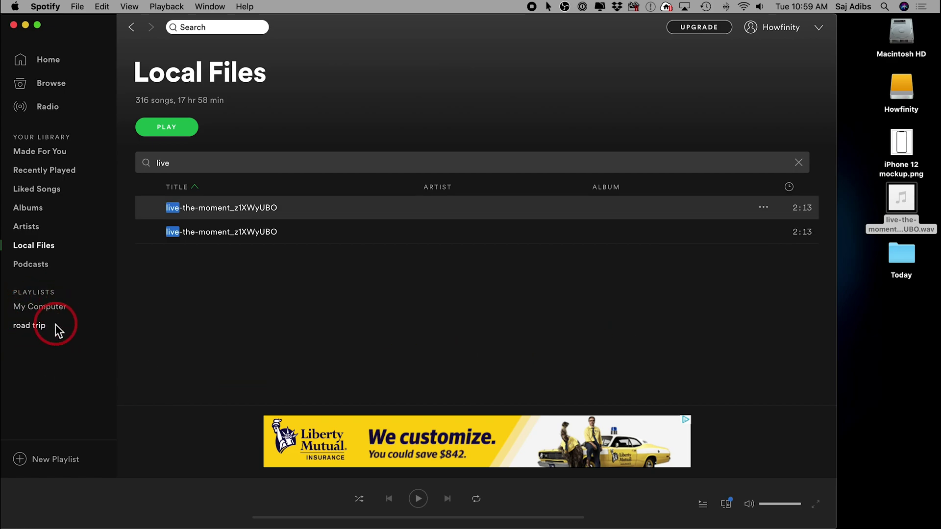
click(764, 209)
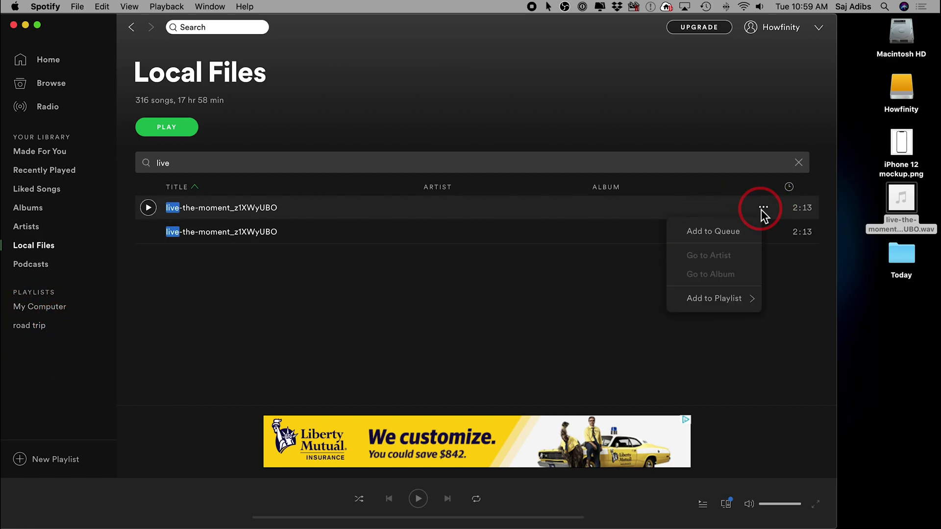
click(710, 303)
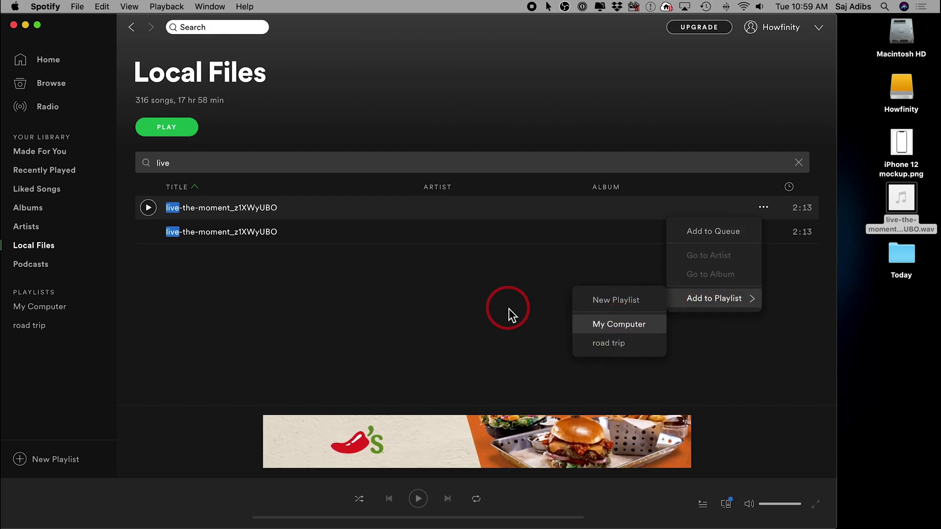
Open the road trip playlist to confirm live-the-moment_z1XWyUBO is its seventh track.
click(33, 328)
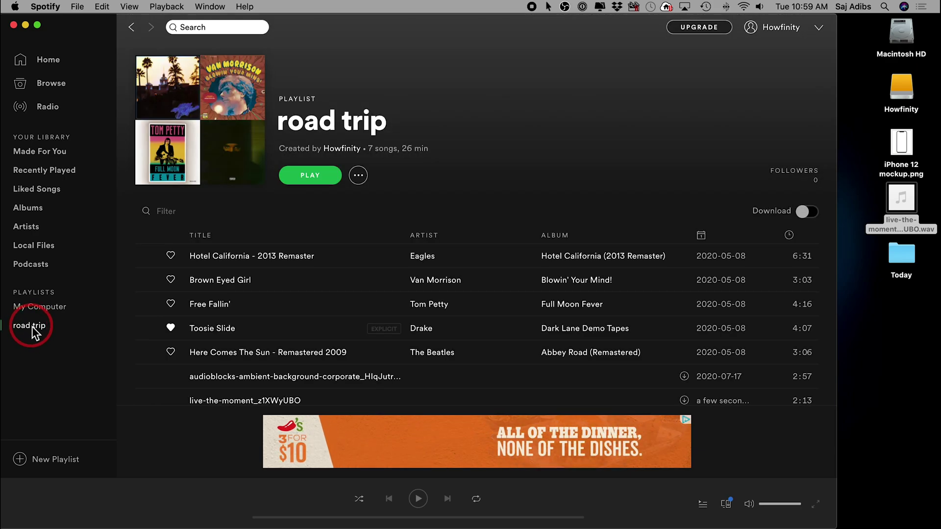
scroll(246, 333, down, 2)
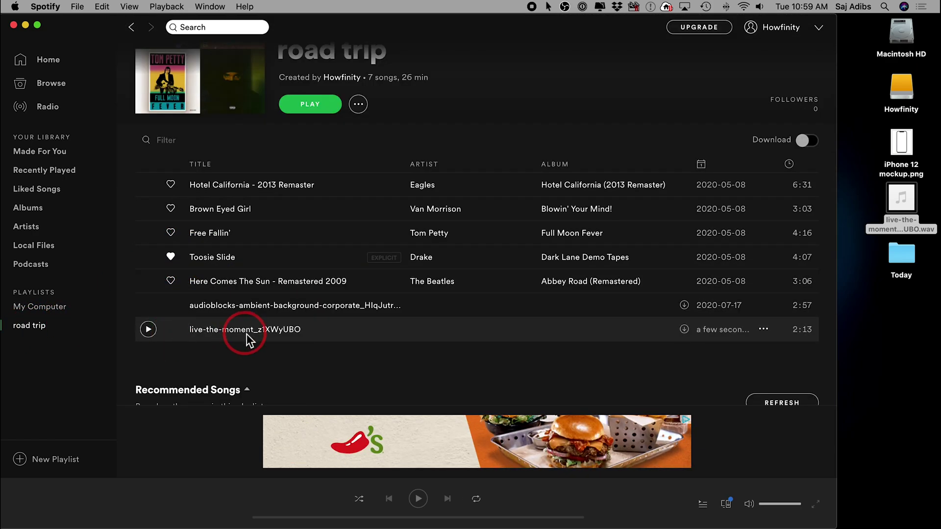